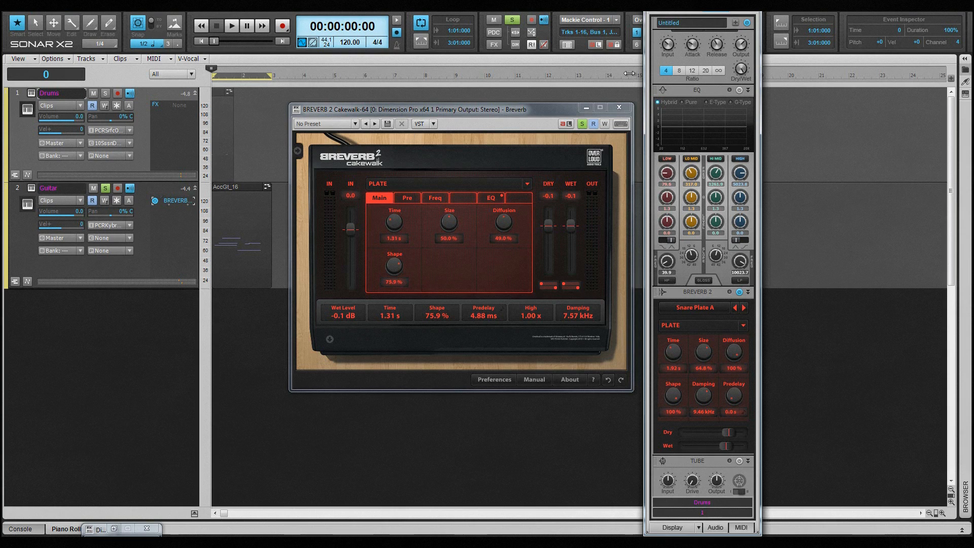
# Step: Open the banks and presets browser sidebar of the Breverb window
pyautogui.click(715, 8)
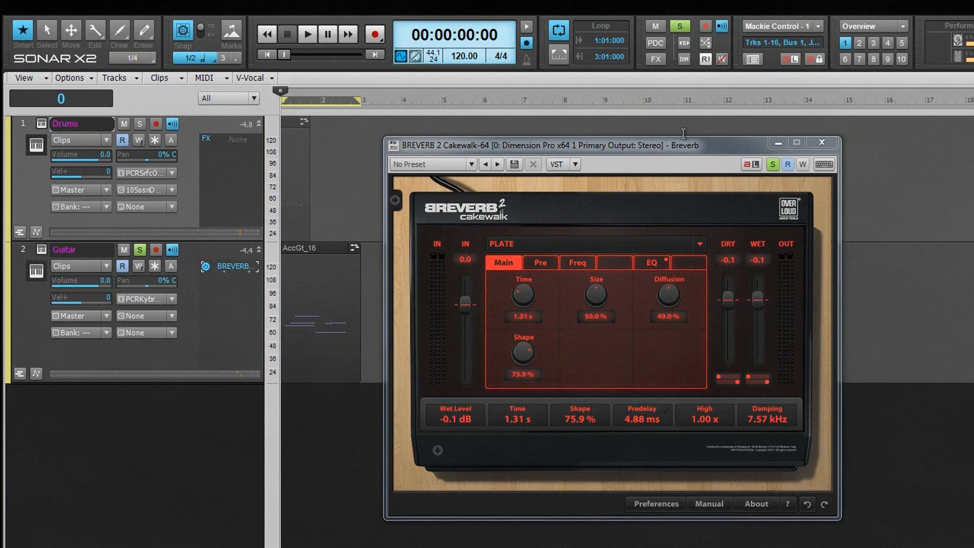
pyautogui.click(394, 201)
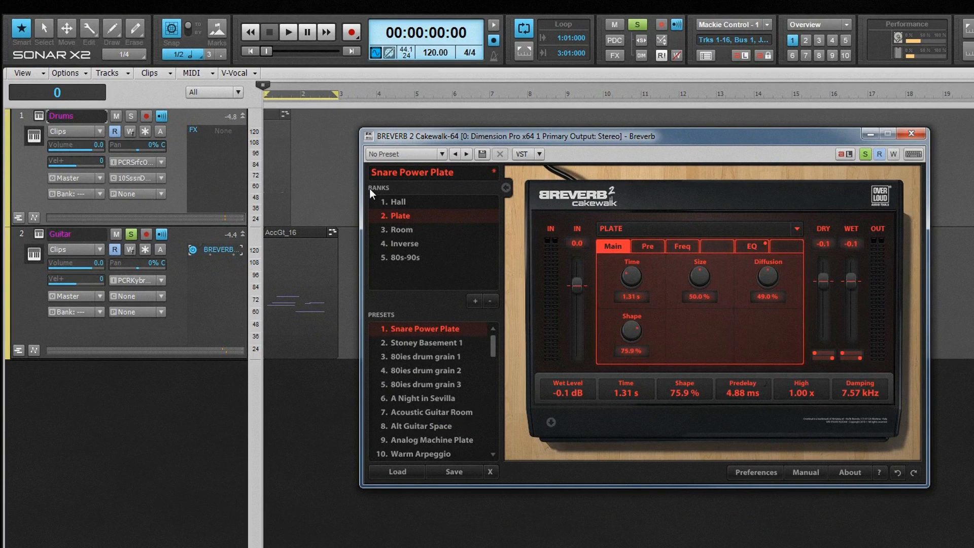
pyautogui.rightClick(427, 279)
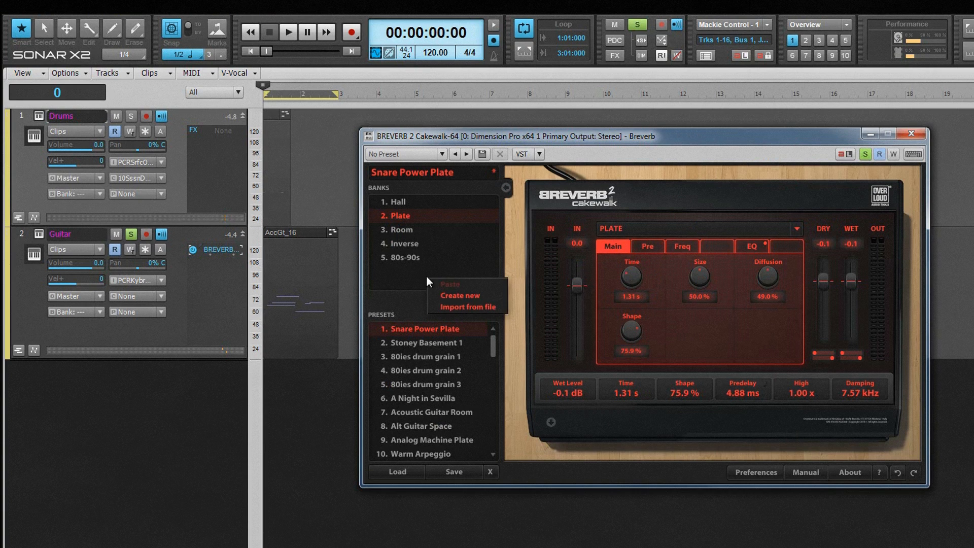
pyautogui.click(460, 295)
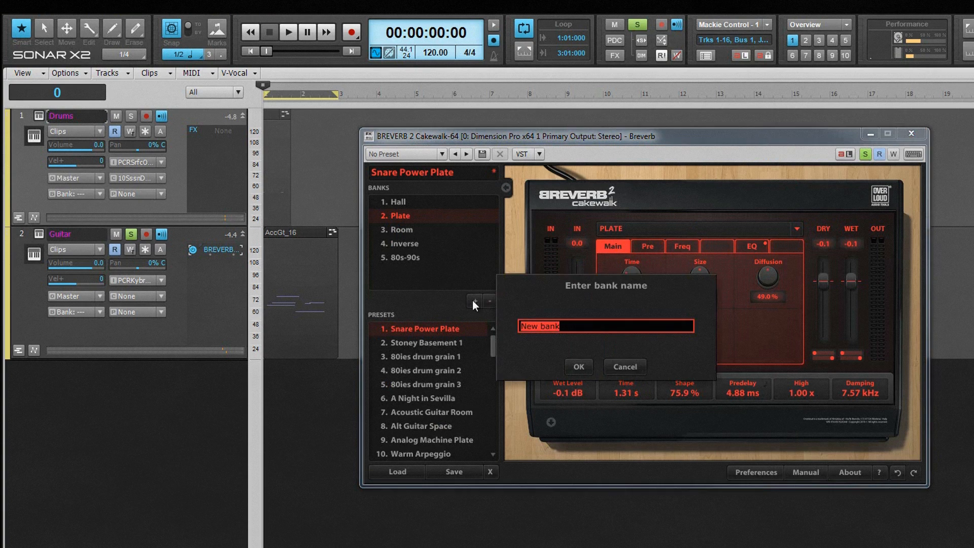
pyautogui.click(637, 368)
# Step: Load the AcousticGtr Venue preset from the Hall bank, discarding unsaved changes
pyautogui.click(393, 202)
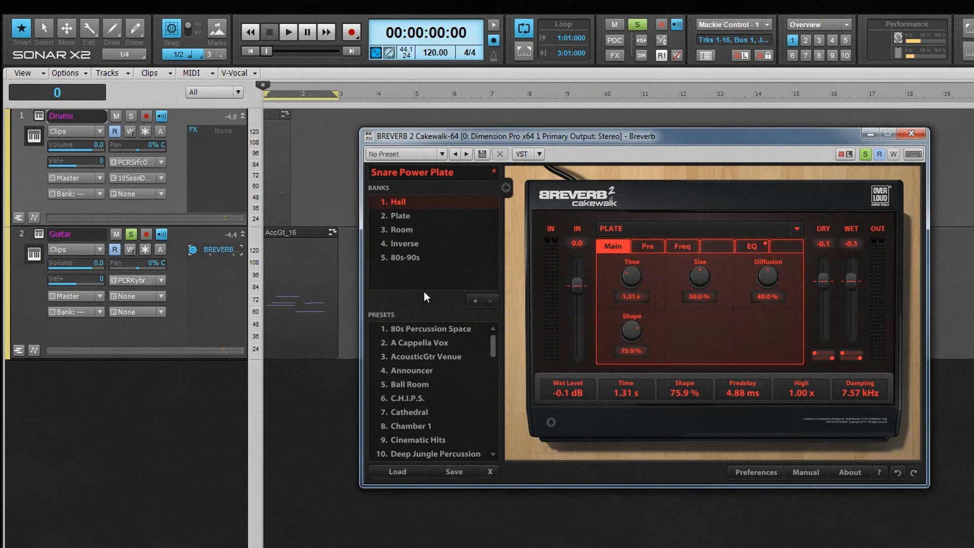
pyautogui.click(449, 356)
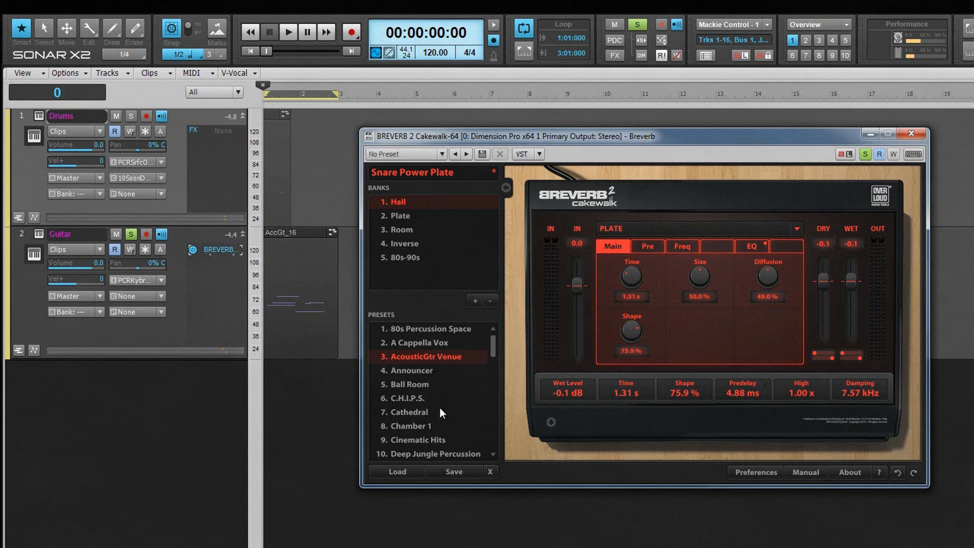
pyautogui.click(407, 473)
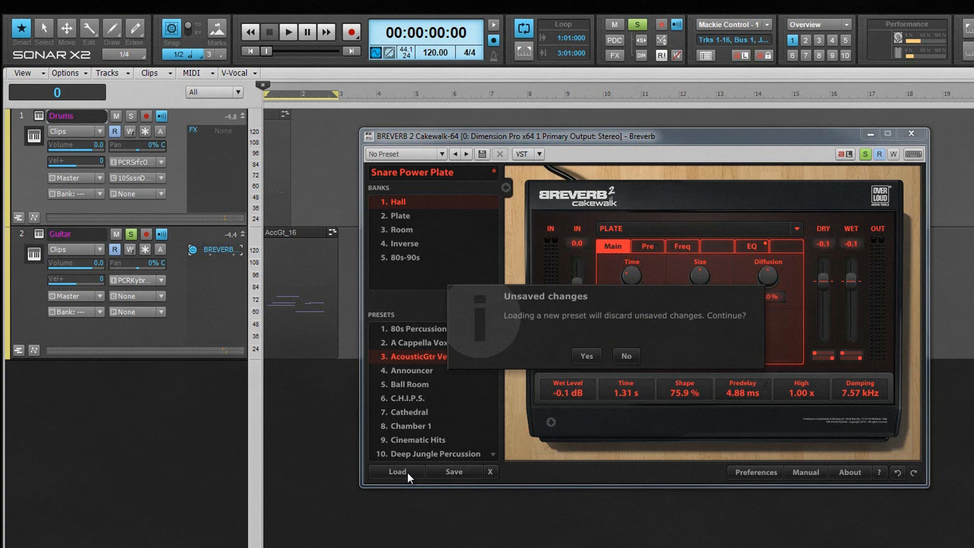
pyautogui.click(581, 355)
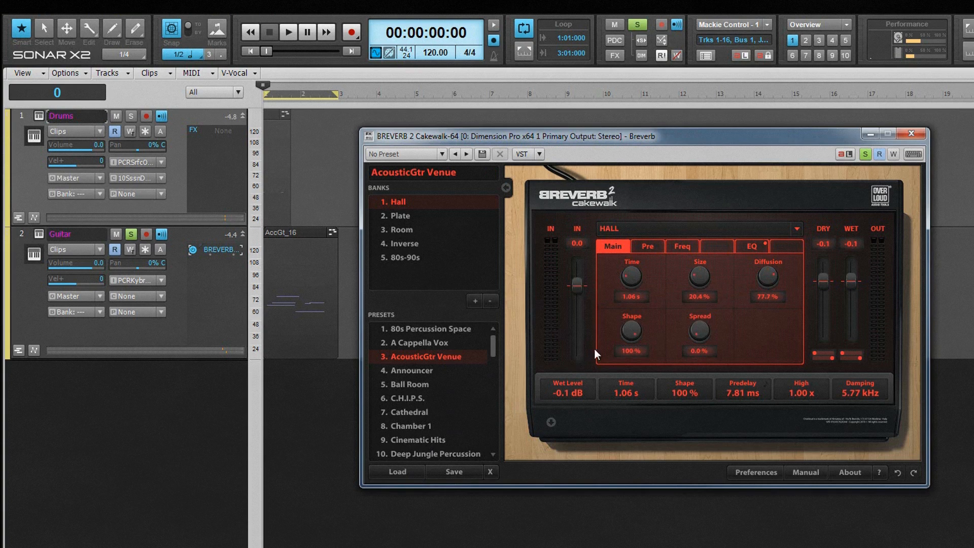
# Step: Adjust the input, dry and wet level sliders, setting dry and wet to 0.1
pyautogui.moveTo(823, 279); pyautogui.dragTo(824, 304)
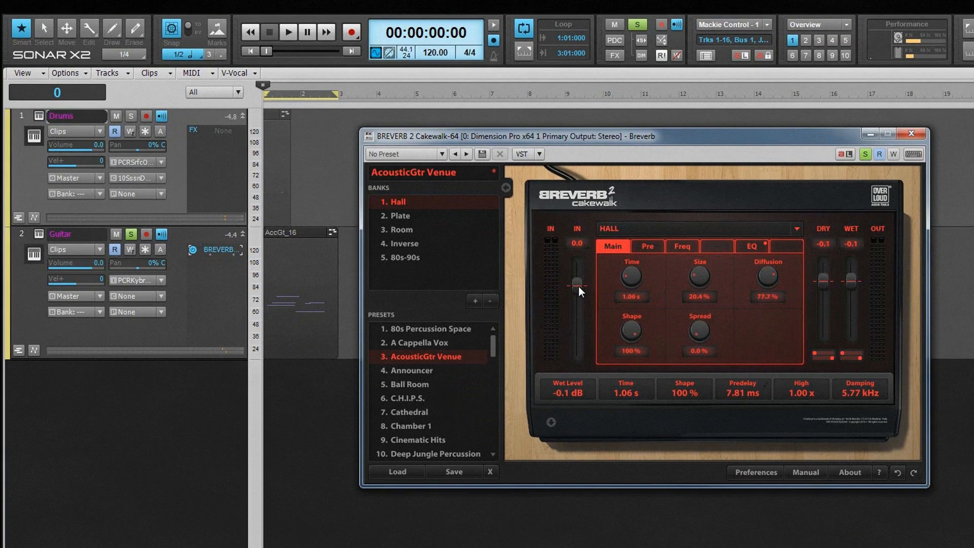
pyautogui.moveTo(578, 286); pyautogui.dragTo(574, 377)
pyautogui.moveTo(572, 449); pyautogui.dragTo(553, 297)
pyautogui.moveTo(825, 281); pyautogui.dragTo(832, 326)
pyautogui.moveTo(854, 281); pyautogui.dragTo(820, 87)
pyautogui.moveTo(851, 340); pyautogui.dragTo(844, 83)
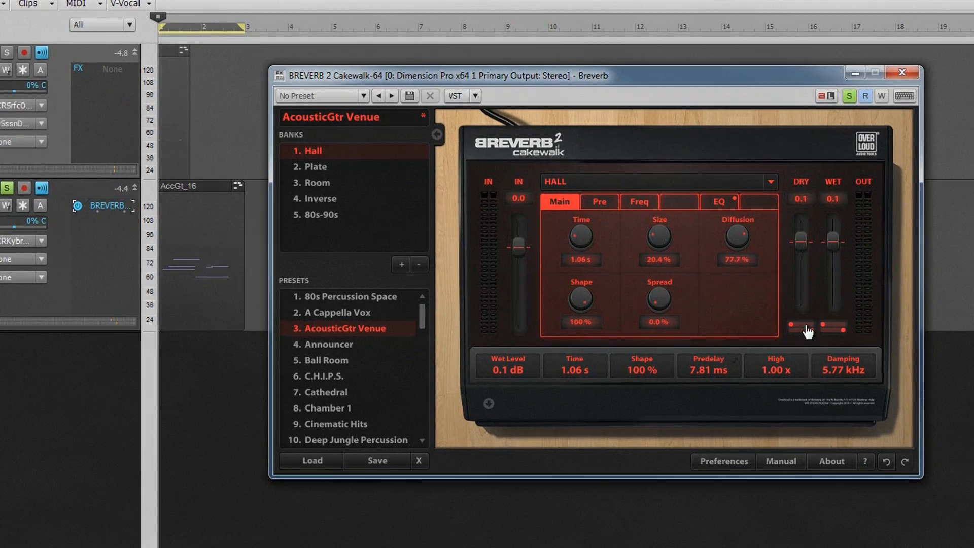
# Step: Toggle the small buttons beneath the dry and wet sliders
pyautogui.click(805, 327)
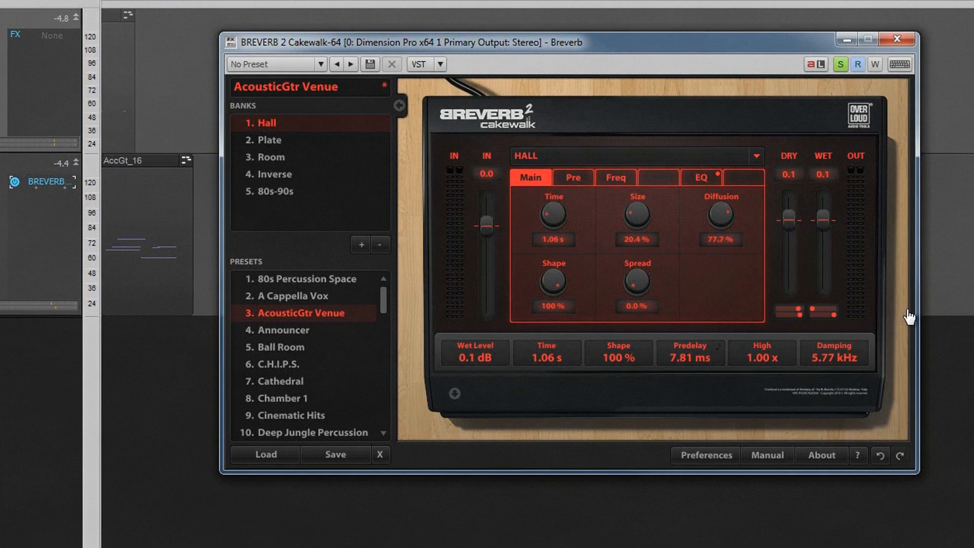
pyautogui.click(814, 309)
pyautogui.click(813, 315)
pyautogui.click(815, 313)
pyautogui.click(778, 315)
# Step: Review the algorithm list and the Pre, Freq, EQ and Main parameter pages
pyautogui.click(756, 156)
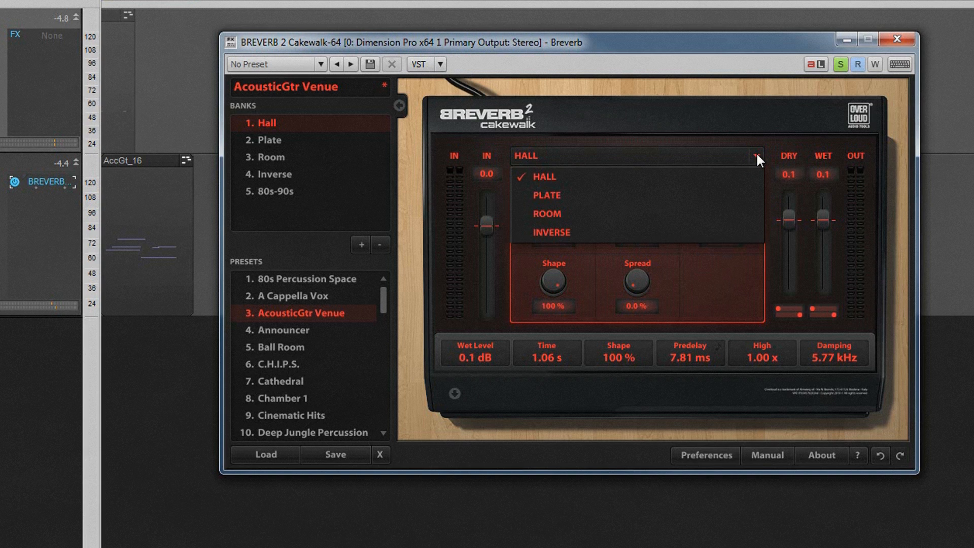
pyautogui.click(694, 42)
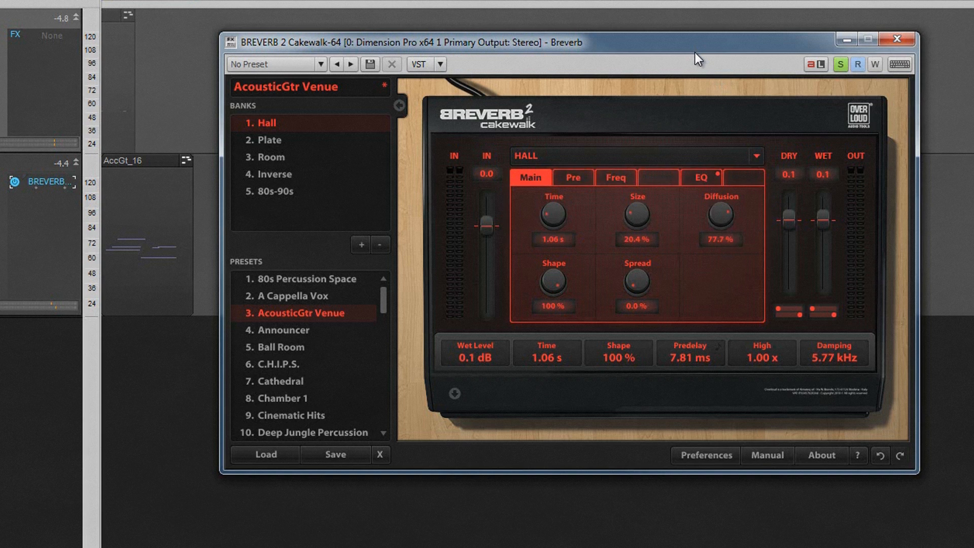
pyautogui.click(569, 179)
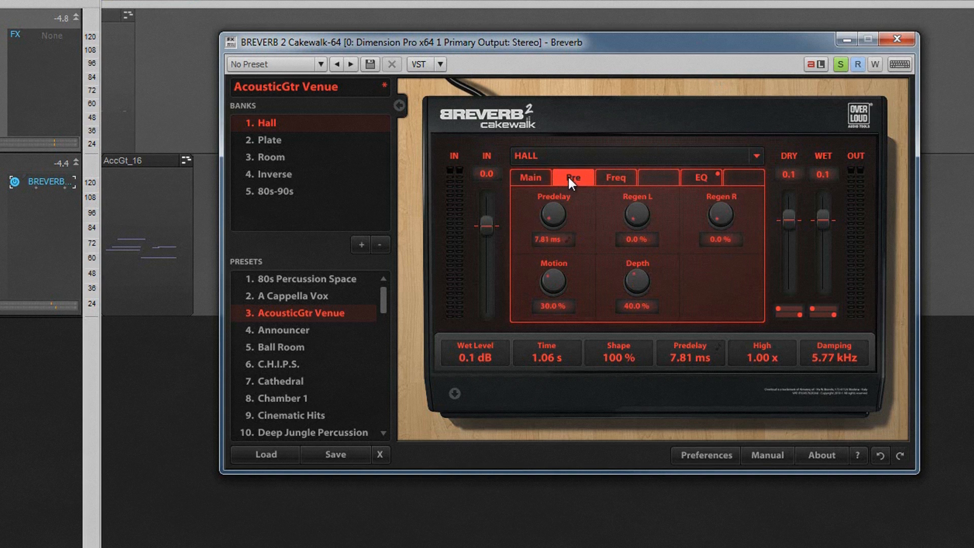
pyautogui.click(615, 179)
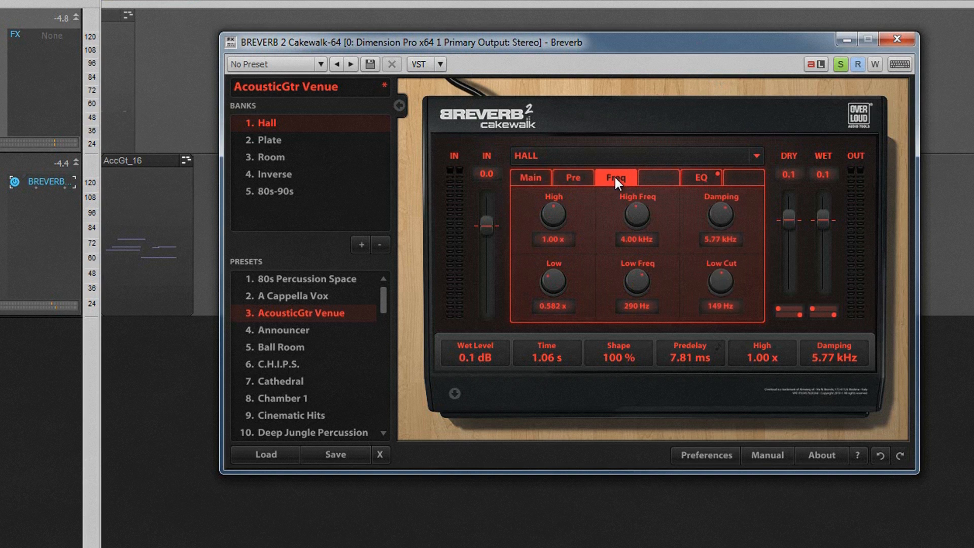
pyautogui.click(697, 179)
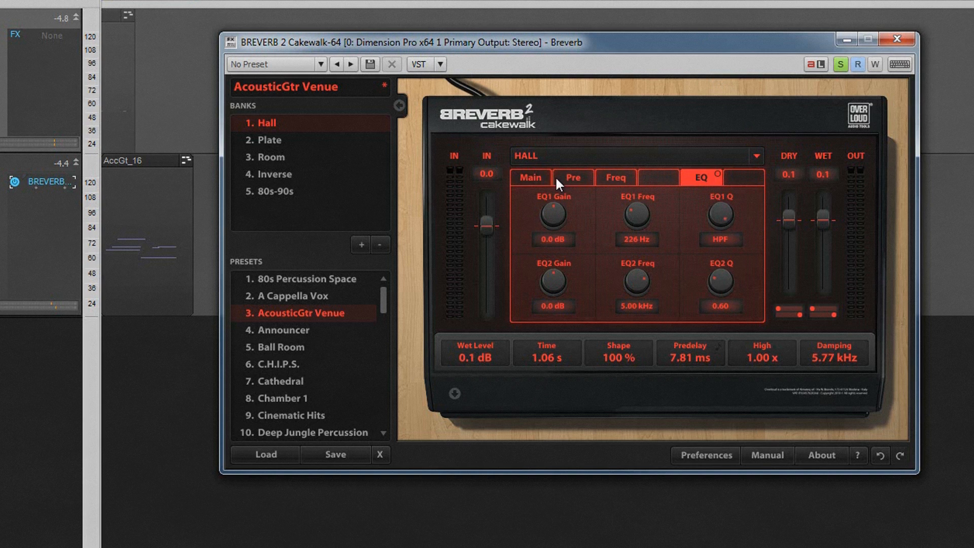
pyautogui.click(537, 175)
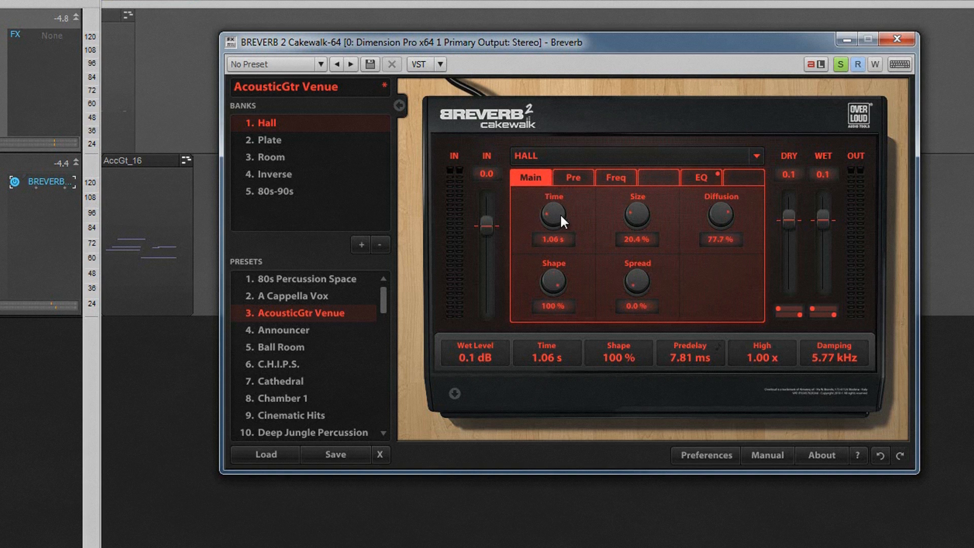
# Step: Nudge the Time knob and expand the assignable fader panel below the reverb
pyautogui.moveTo(561, 213)
pyautogui.mouseDown()
pyautogui.moveTo(560, 102)
pyautogui.moveTo(553, 210)
pyautogui.mouseUp()
pyautogui.click(455, 394)
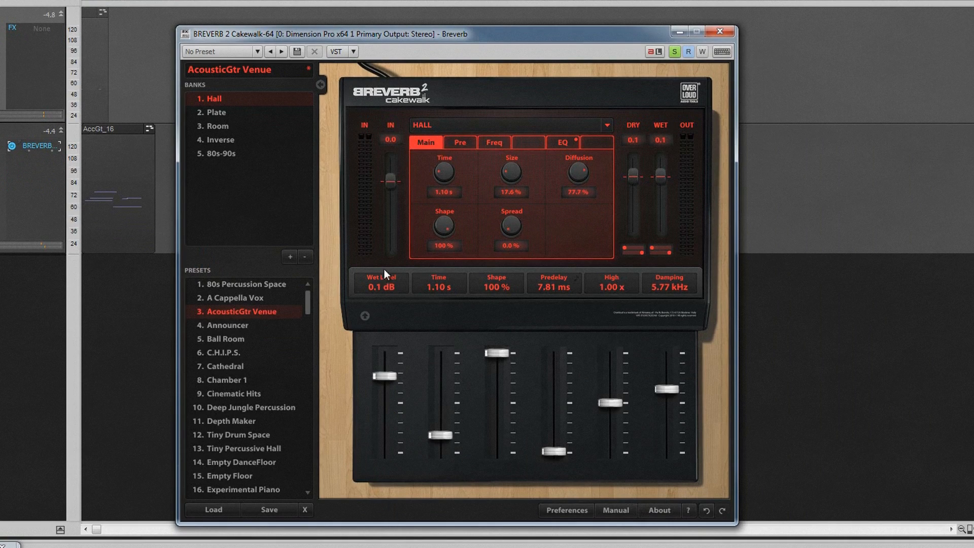
# Step: Set the reverb Time to 1.1 s
pyautogui.scroll(5, 448, 174)
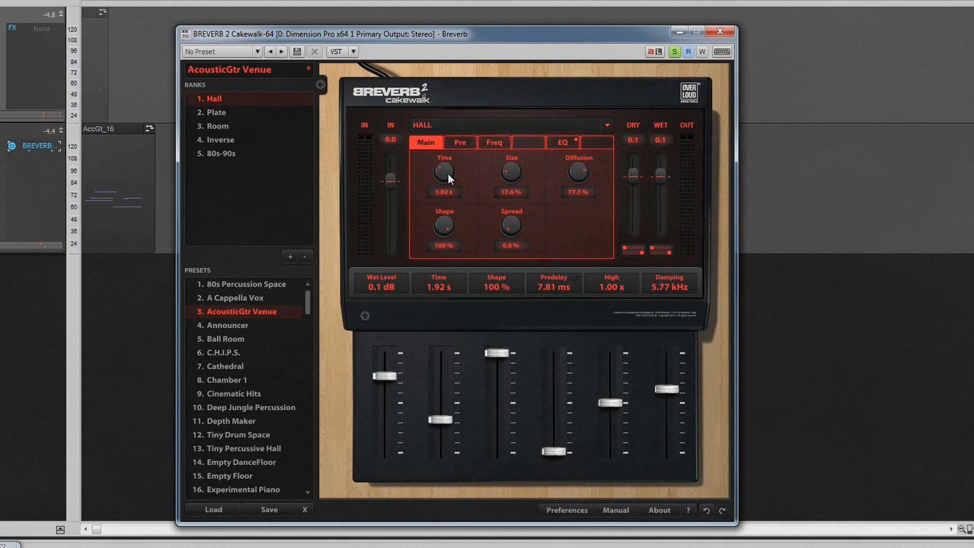
pyautogui.moveTo(444, 427)
pyautogui.mouseDown()
pyautogui.moveTo(443, 409)
pyautogui.moveTo(440, 433)
pyautogui.mouseUp()
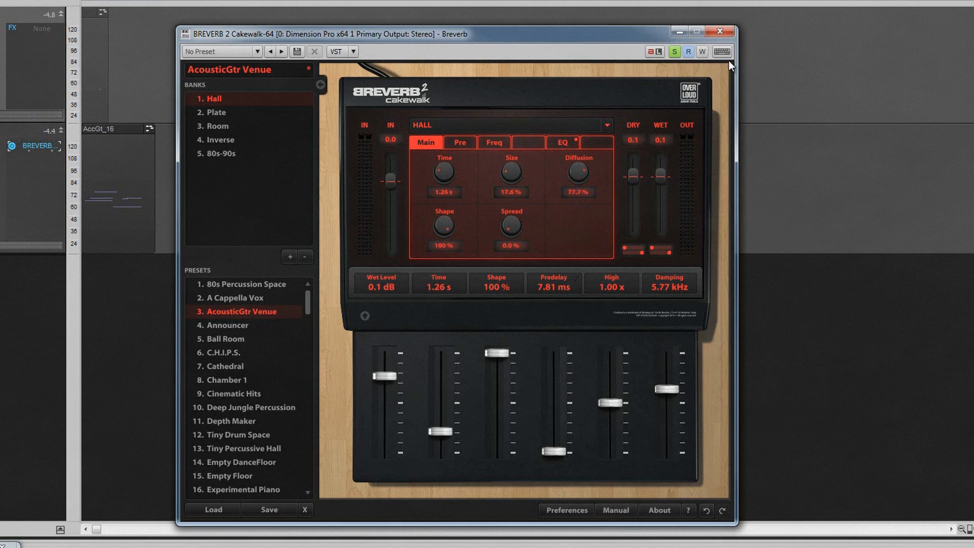
pyautogui.doubleClick(448, 192)
pyautogui.write('1.1')
pyautogui.press('Return')
# Step: Assign Size to the third assignable fader and Dry Level to the first fader
pyautogui.moveTo(509, 174); pyautogui.dragTo(497, 375)
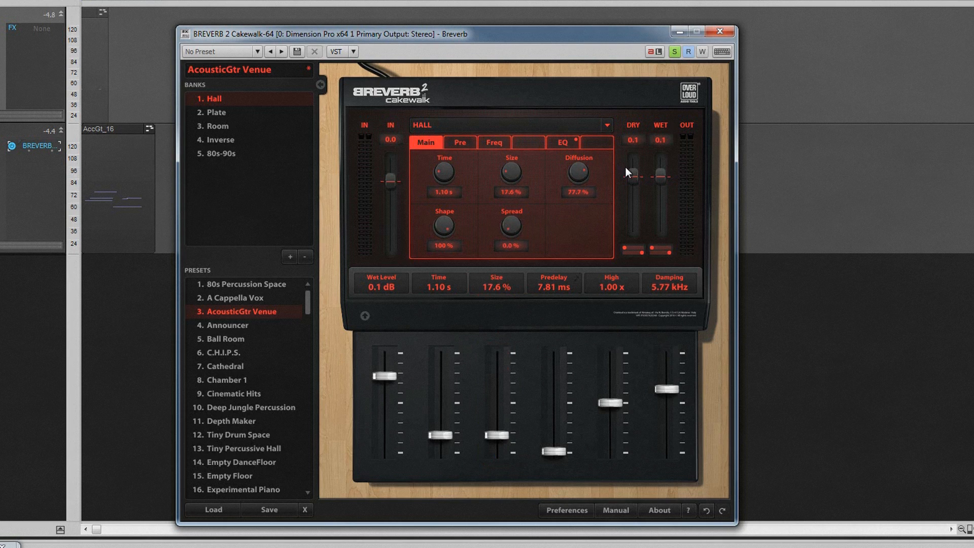
pyautogui.moveTo(589, 201); pyautogui.dragTo(392, 289)
# Step: Raise the Time to about 3.19 s, Size to 21.6 % and Spread to 10.0 %
pyautogui.moveTo(448, 175); pyautogui.dragTo(444, 129)
pyautogui.moveTo(514, 172)
pyautogui.mouseDown()
pyautogui.moveTo(507, 132)
pyautogui.moveTo(501, 167)
pyautogui.mouseUp()
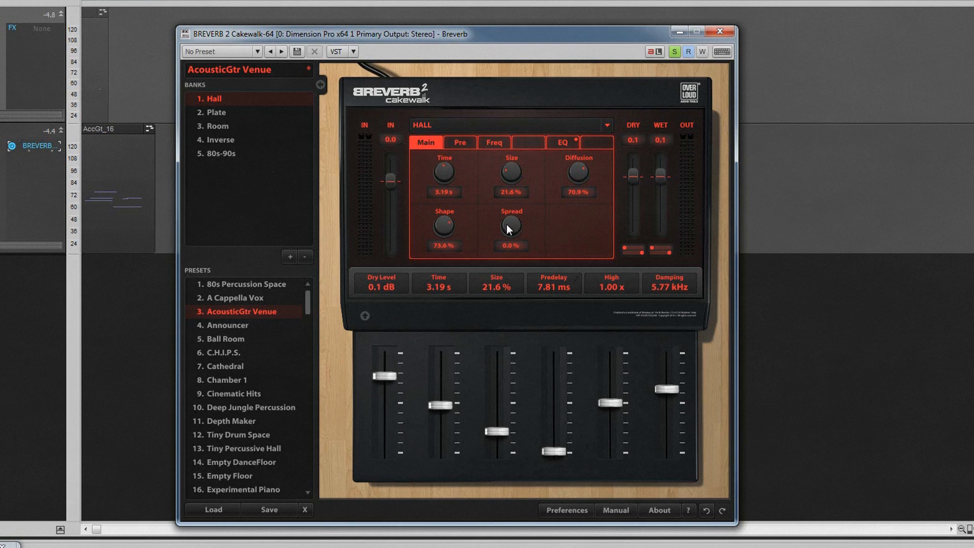
pyautogui.moveTo(507, 228); pyautogui.dragTo(506, 197)
pyautogui.moveTo(515, 207); pyautogui.dragTo(515, 208)
# Step: Try the Room algorithm and its Decay knob, then return to the Hall algorithm
pyautogui.click(606, 126)
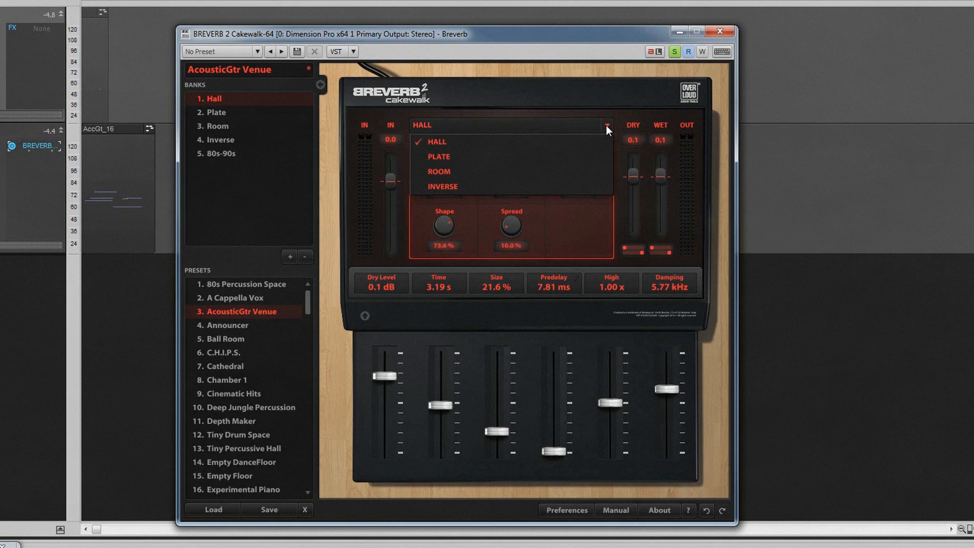
pyautogui.click(455, 168)
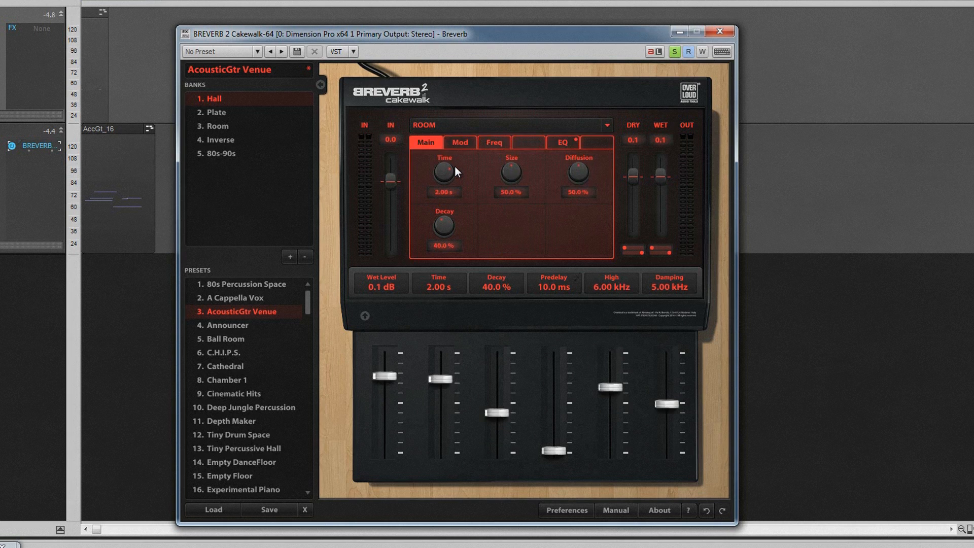
pyautogui.moveTo(444, 229); pyautogui.dragTo(442, 208)
pyautogui.click(606, 123)
pyautogui.click(552, 142)
# Step: On the Pre page, sync the predelay to tempo and set it to 1/16
pyautogui.click(464, 143)
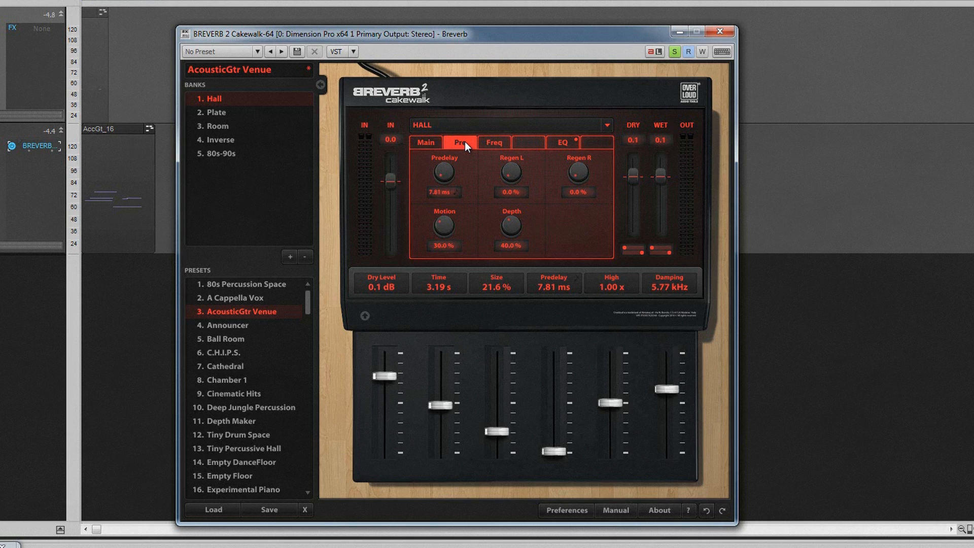
pyautogui.click(458, 192)
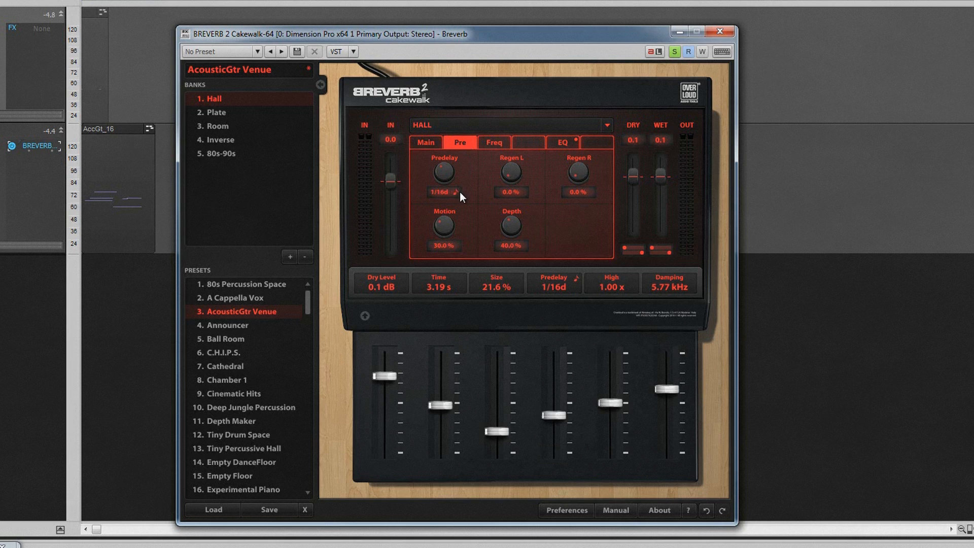
pyautogui.moveTo(447, 174)
pyautogui.mouseDown()
pyautogui.moveTo(440, 87)
pyautogui.moveTo(451, 186)
pyautogui.mouseUp()
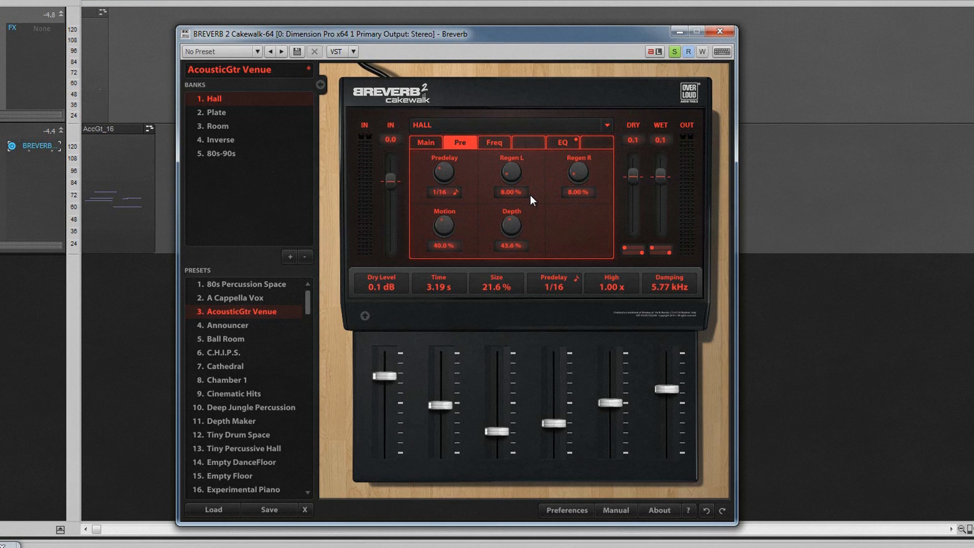
# Step: On the Freq page, set High to 0.500 x and adjust the Low knob
pyautogui.click(500, 144)
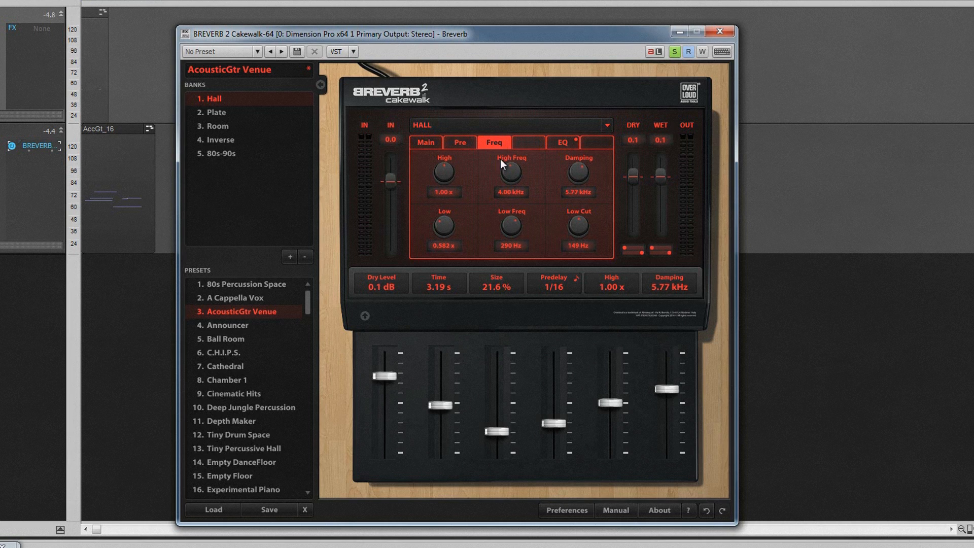
pyautogui.moveTo(618, 403); pyautogui.dragTo(617, 432)
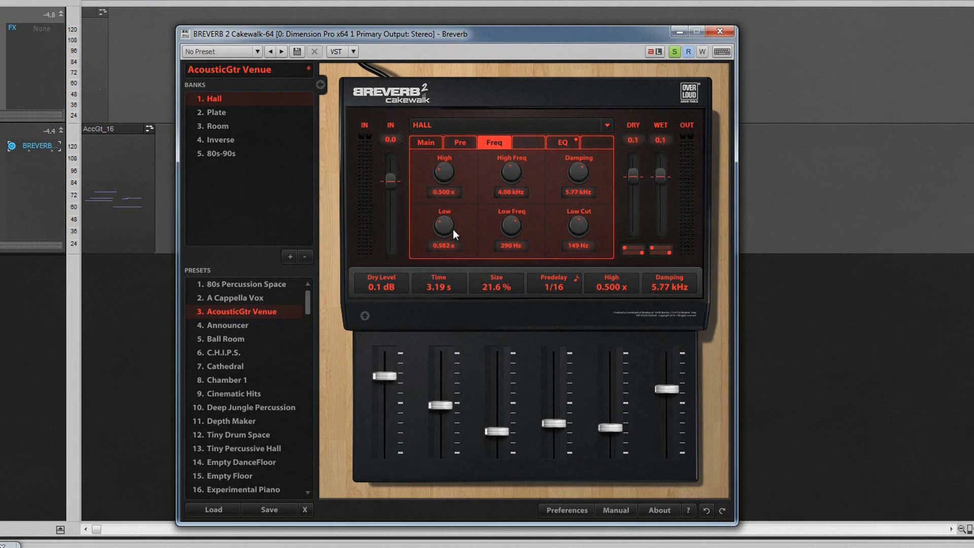
pyautogui.moveTo(442, 235); pyautogui.dragTo(443, 221)
# Step: Switch the algorithm to Room and set High to 2.57 kHz and Damping to about 6.04 kHz
pyautogui.click(606, 127)
pyautogui.click(539, 168)
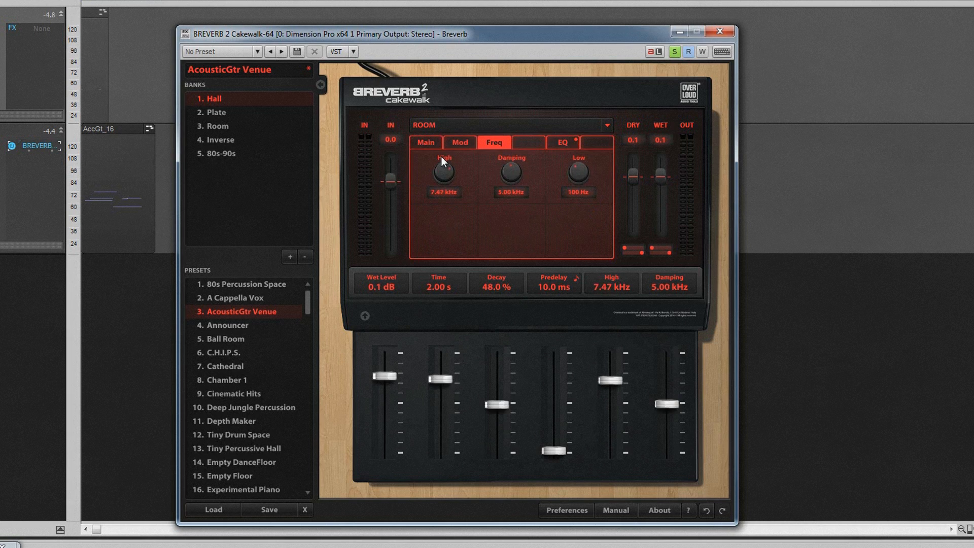
pyautogui.moveTo(446, 173)
pyautogui.mouseDown()
pyautogui.moveTo(446, 217)
pyautogui.moveTo(448, 184)
pyautogui.mouseUp()
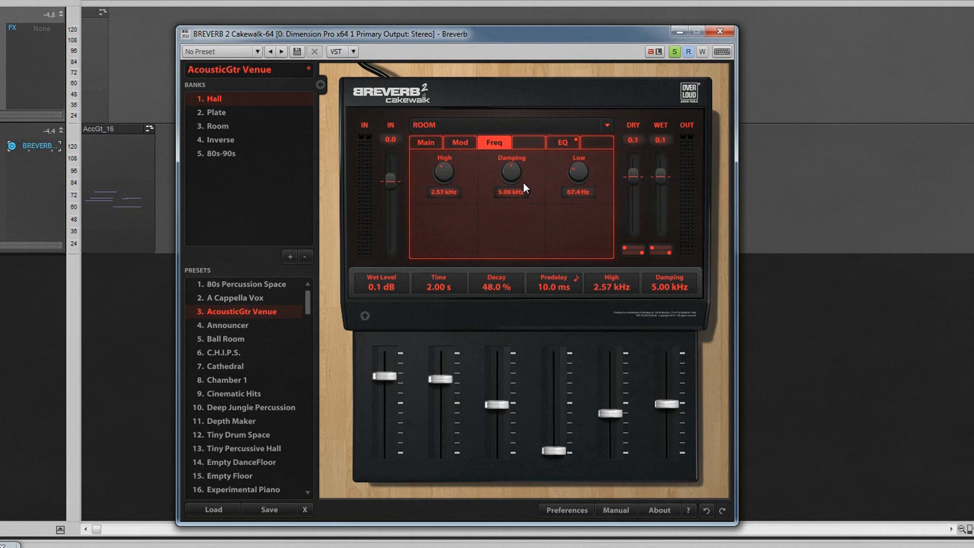
pyautogui.moveTo(508, 175)
pyautogui.mouseDown()
pyautogui.moveTo(516, 200)
pyautogui.moveTo(521, 162)
pyautogui.mouseUp()
# Step: On the EQ page, adjust the EQ1 frequency, gain and Q knobs, then close the plugin window
pyautogui.click(566, 147)
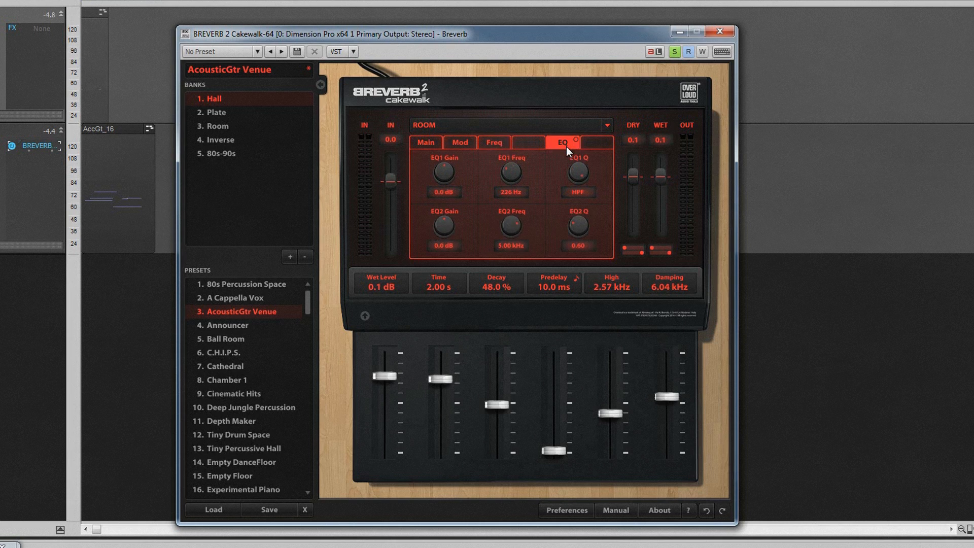
pyautogui.moveTo(511, 172)
pyautogui.mouseDown()
pyautogui.moveTo(510, 192)
pyautogui.moveTo(511, 152)
pyautogui.moveTo(511, 187)
pyautogui.mouseUp()
pyautogui.moveTo(444, 173)
pyautogui.mouseDown()
pyautogui.moveTo(444, 191)
pyautogui.moveTo(444, 152)
pyautogui.moveTo(444, 177)
pyautogui.mouseUp()
pyautogui.moveTo(574, 175); pyautogui.dragTo(570, 1)
pyautogui.moveTo(555, 92); pyautogui.dragTo(552, 1)
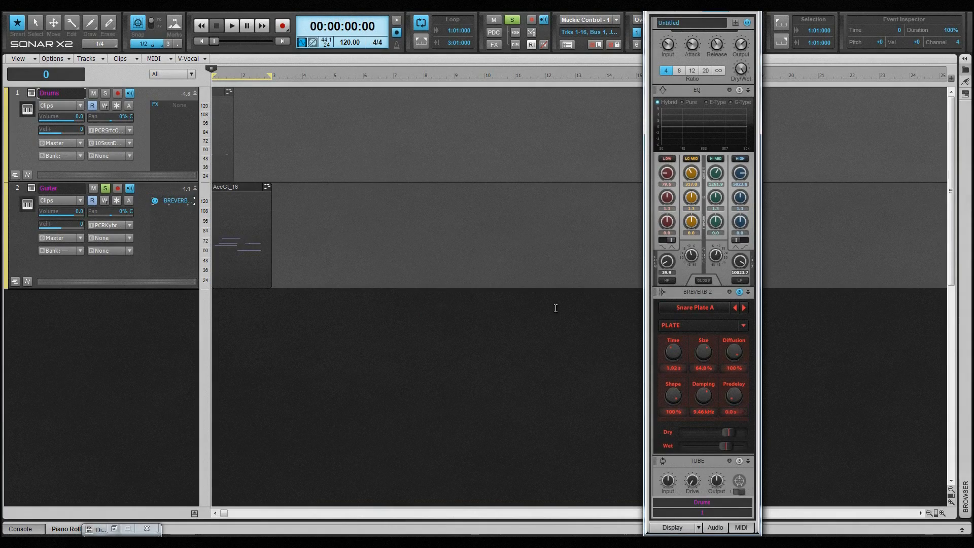
# Step: Browse the ProChannel Breverb module's presets using the preset arrows and the preset list
pyautogui.click(735, 308)
pyautogui.click(735, 308)
pyautogui.click(744, 308)
pyautogui.click(744, 308)
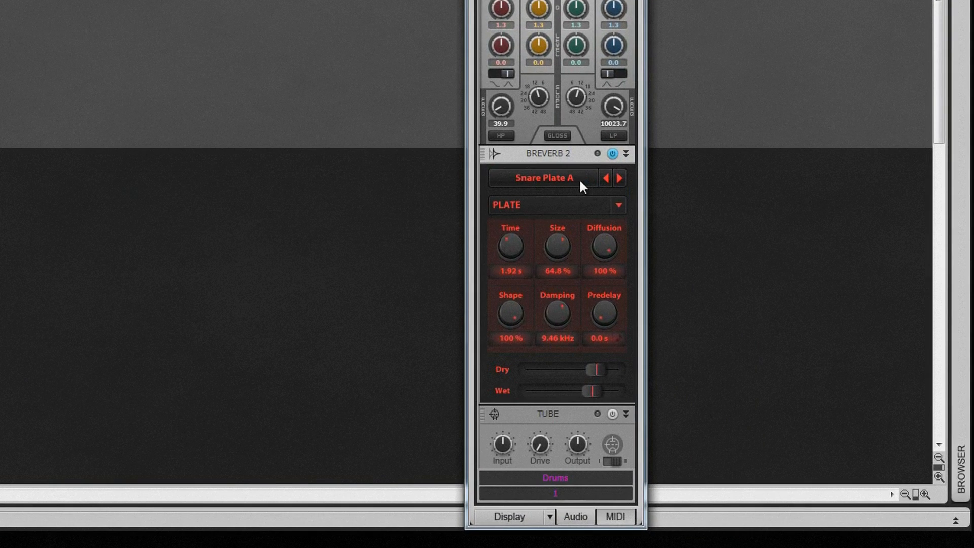
pyautogui.click(716, 306)
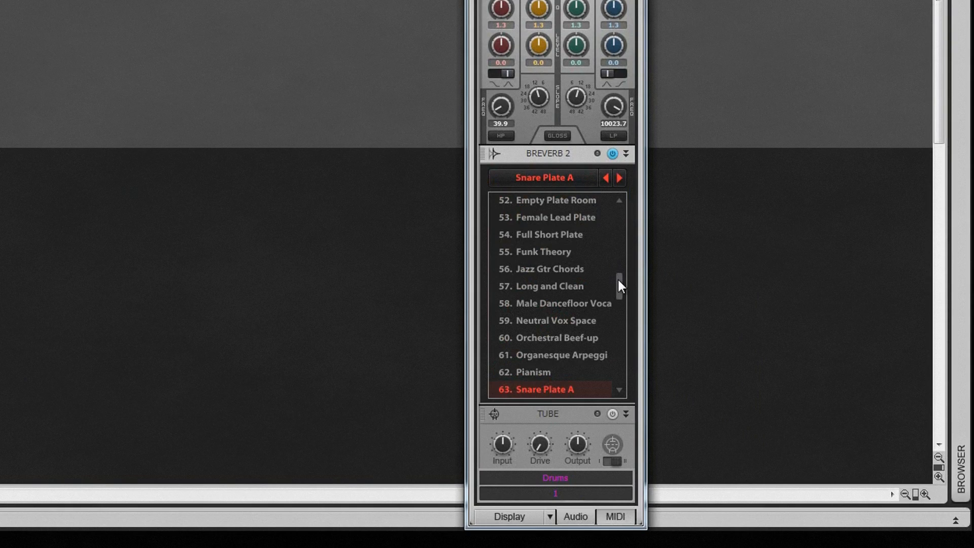
pyautogui.click(577, 182)
# Step: Switch the module's algorithm to Hall, then to Room, and raise the Room Predelay knob
pyautogui.click(617, 205)
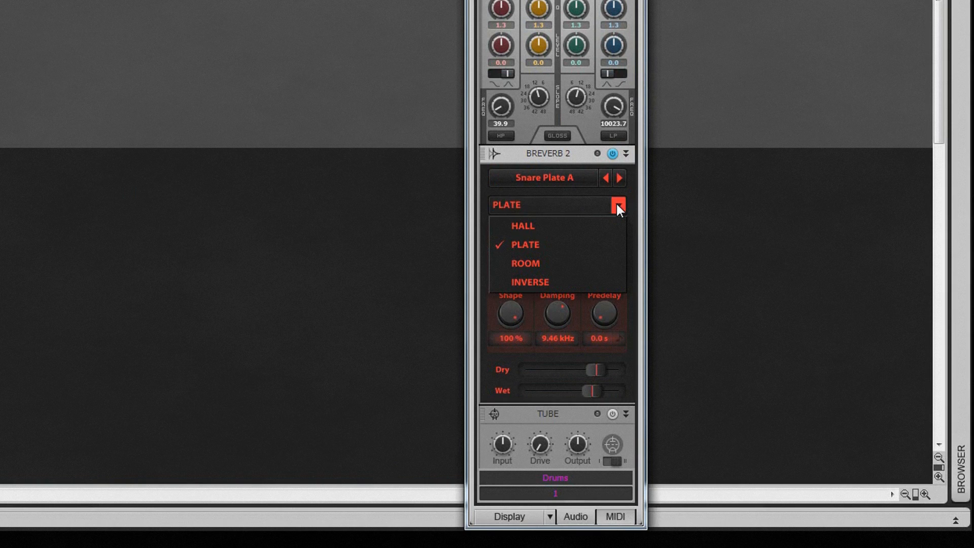
pyautogui.click(585, 226)
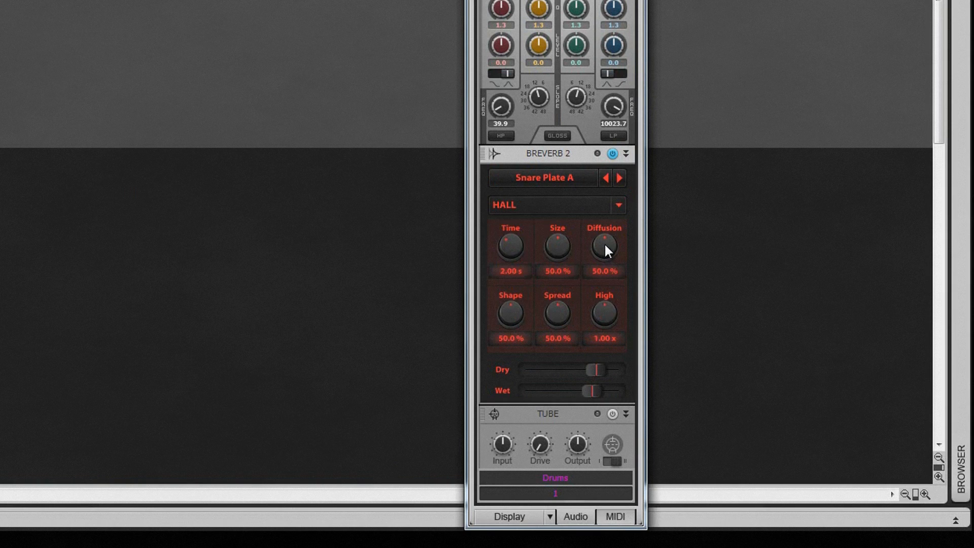
pyautogui.click(617, 205)
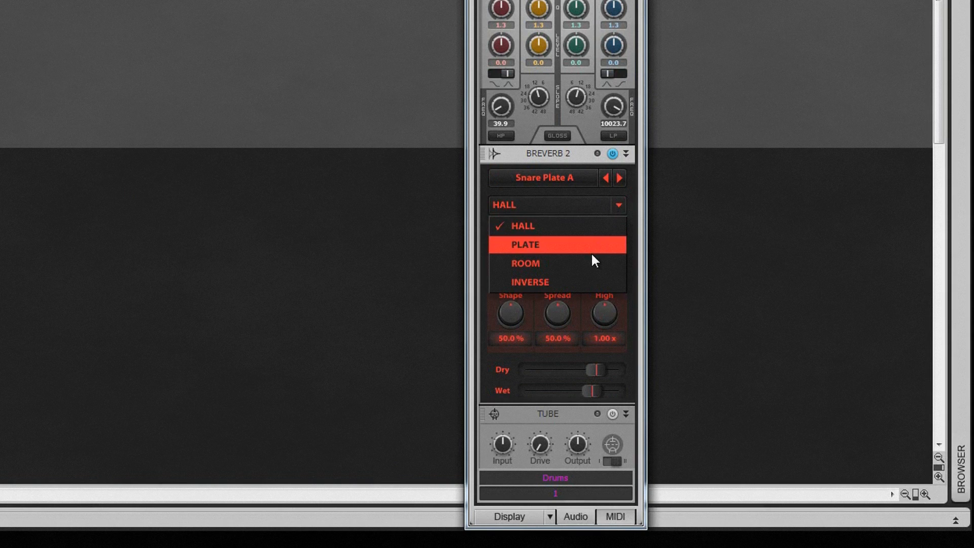
pyautogui.click(590, 261)
pyautogui.moveTo(559, 314); pyautogui.dragTo(556, 292)
# Step: Switch the module's algorithm to Inverse and then back to Plate
pyautogui.click(618, 205)
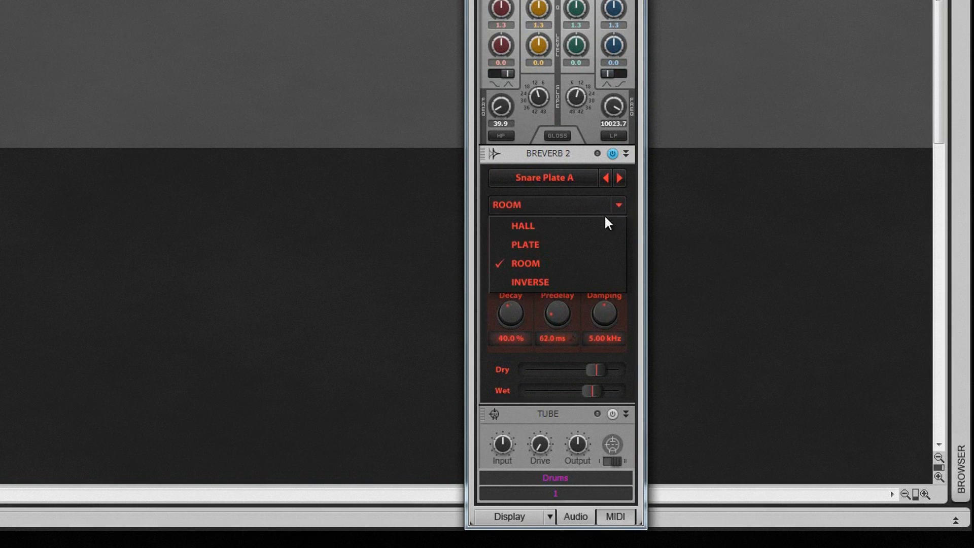
pyautogui.click(553, 279)
pyautogui.click(619, 208)
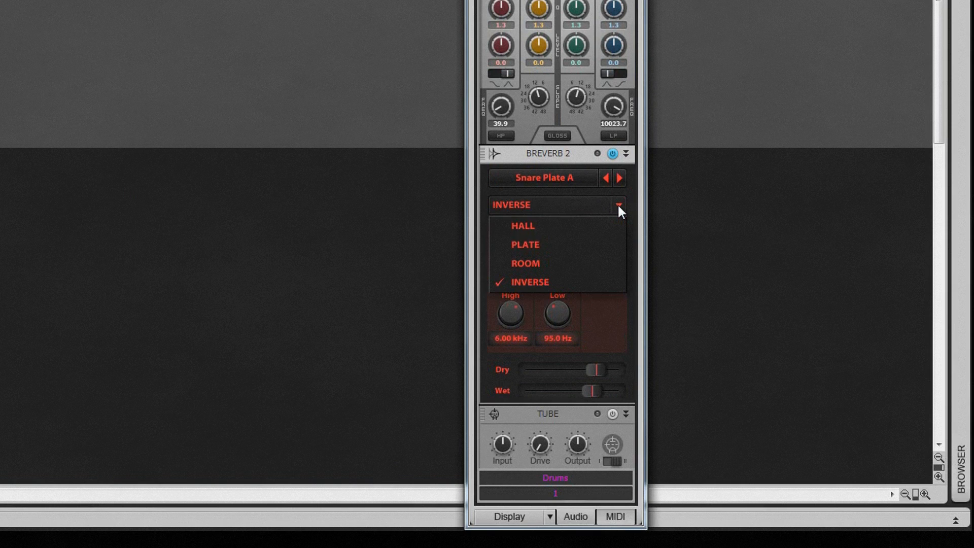
pyautogui.click(594, 243)
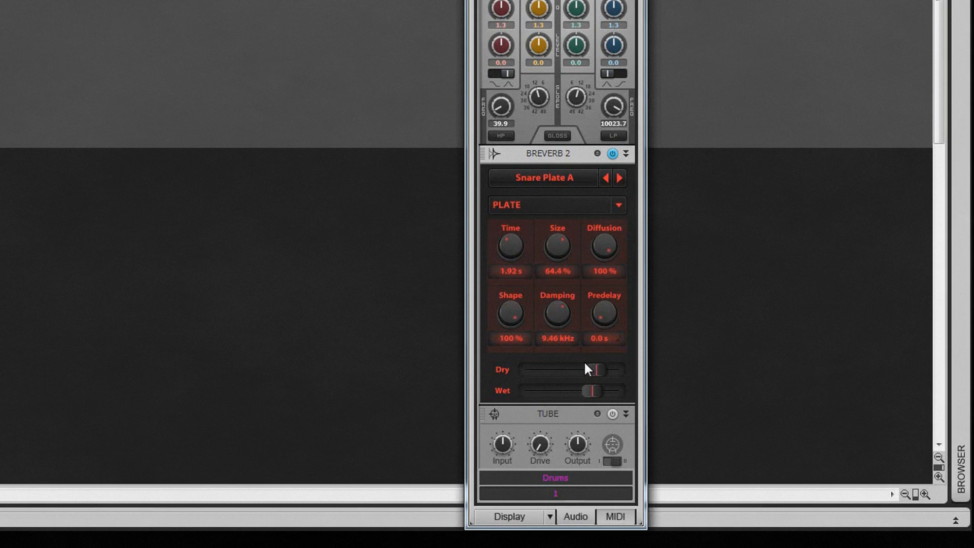
# Step: Lower the module's Dry and Wet faders
pyautogui.moveTo(591, 370); pyautogui.dragTo(571, 364)
pyautogui.moveTo(593, 390); pyautogui.dragTo(501, 404)
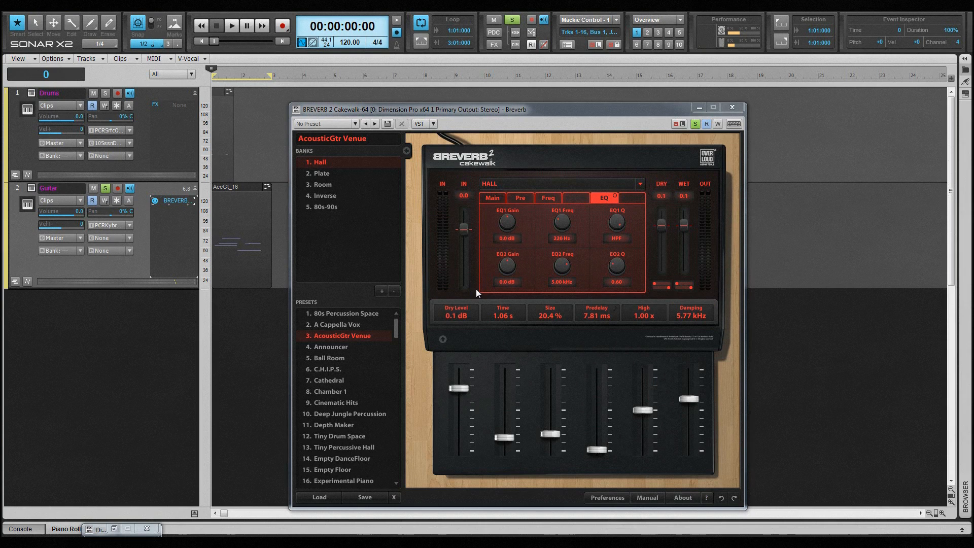
# Step: Play the project and compare the Guitar track's Breverb by bypassing and re-enabling it
pyautogui.press('space')
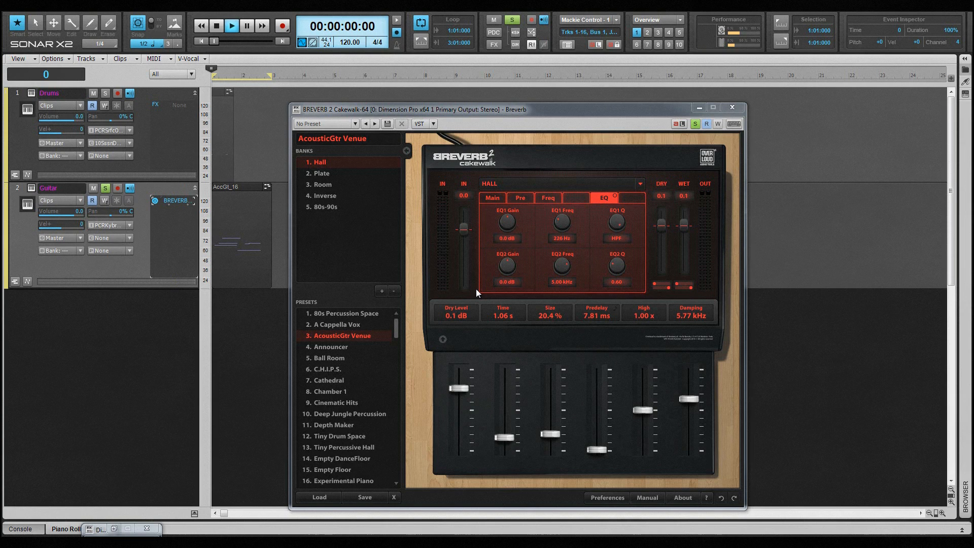
pyautogui.click(154, 199)
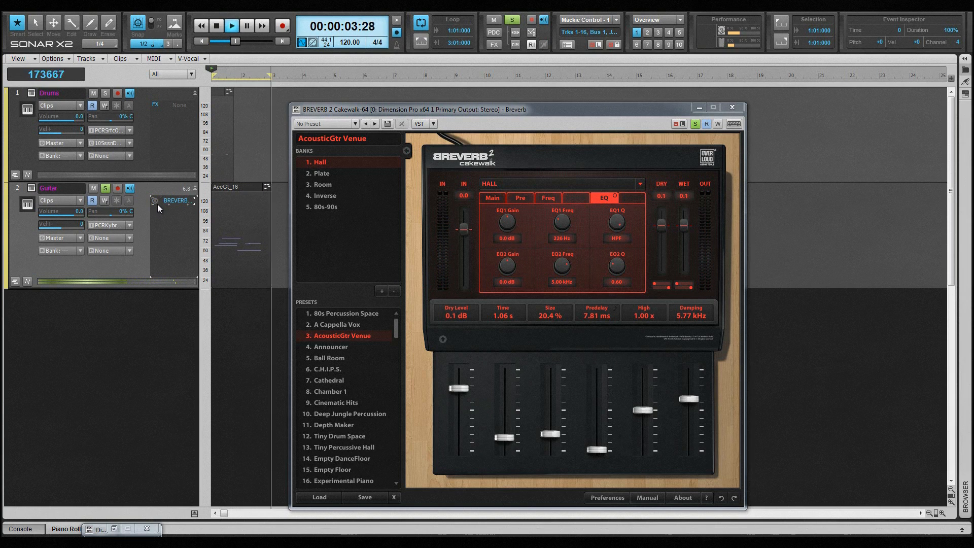
pyautogui.click(155, 201)
# Step: Set the plugin's Dry fader to -4.3 dB while listening, then stop playback
pyautogui.click(663, 232)
pyautogui.moveTo(663, 232); pyautogui.dragTo(663, 293)
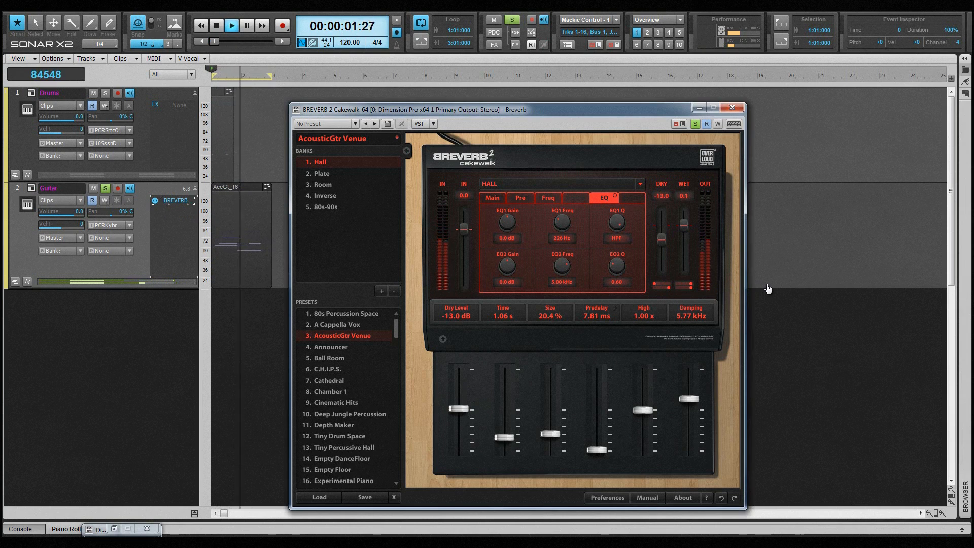
pyautogui.moveTo(662, 242); pyautogui.dragTo(661, 191)
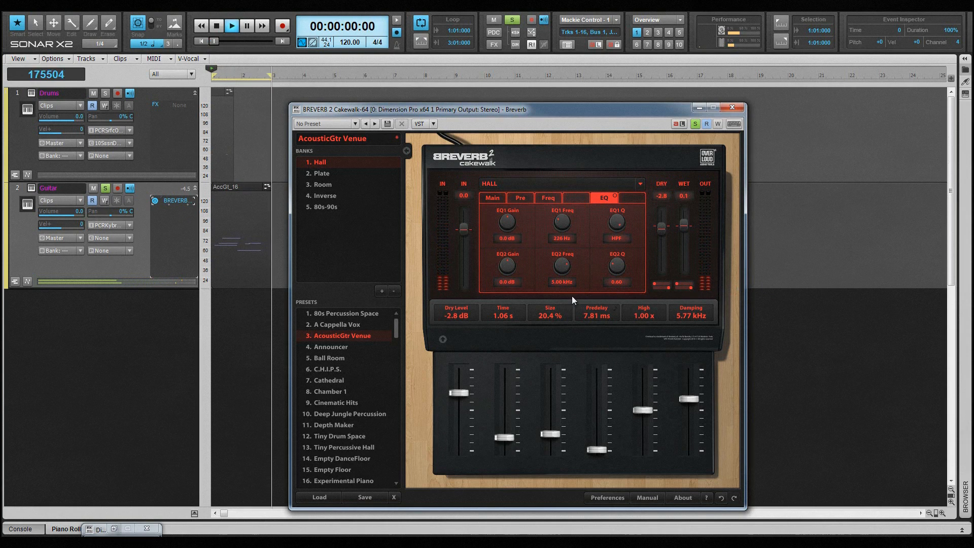
pyautogui.moveTo(662, 230); pyautogui.dragTo(661, 237)
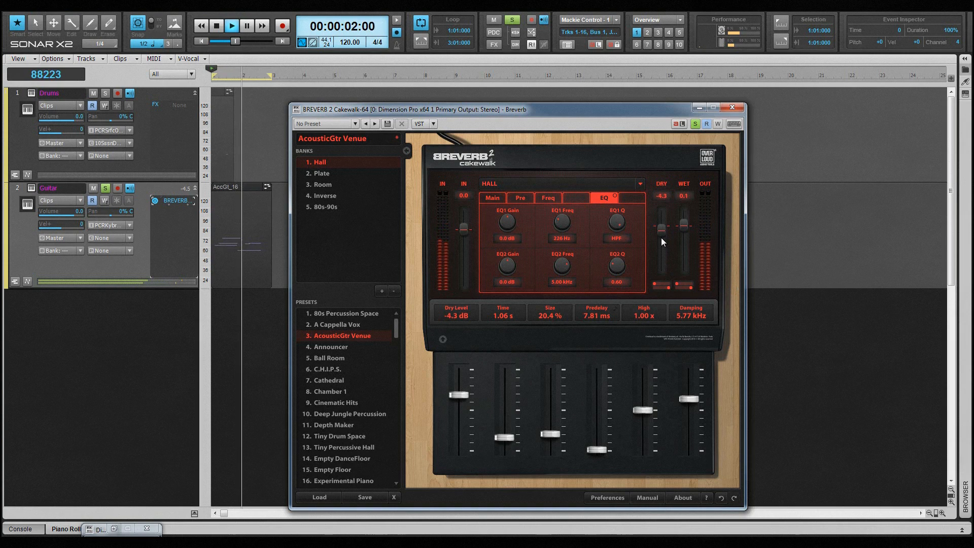
pyautogui.press('space')
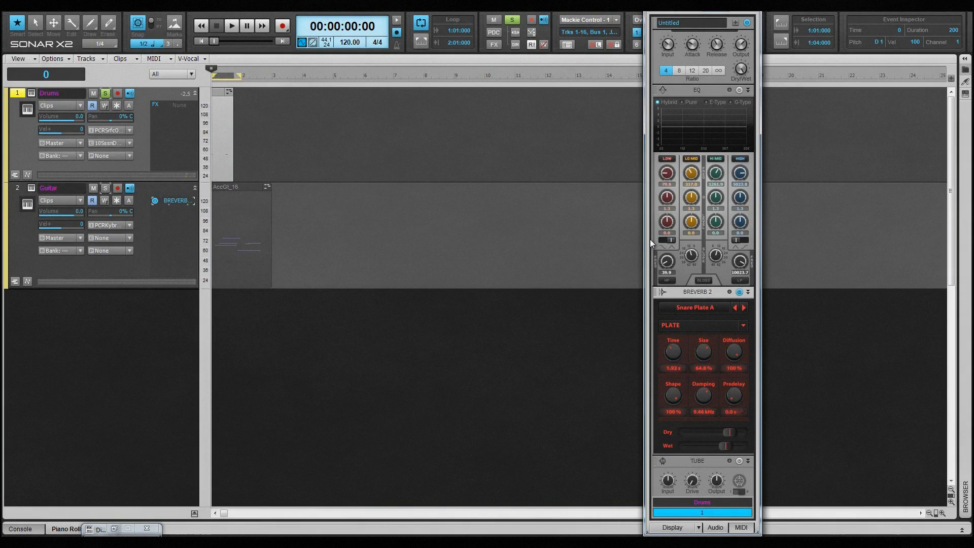
# Step: During playback, lower the ProChannel Breverb module's Wet fader and set Time to about 1.73 s
pyautogui.press('space')
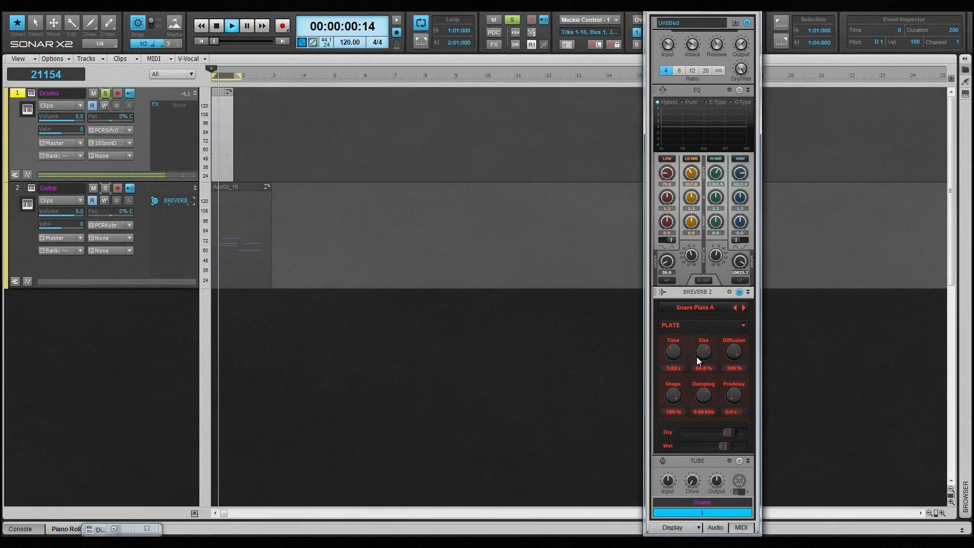
pyautogui.moveTo(725, 445); pyautogui.dragTo(684, 455)
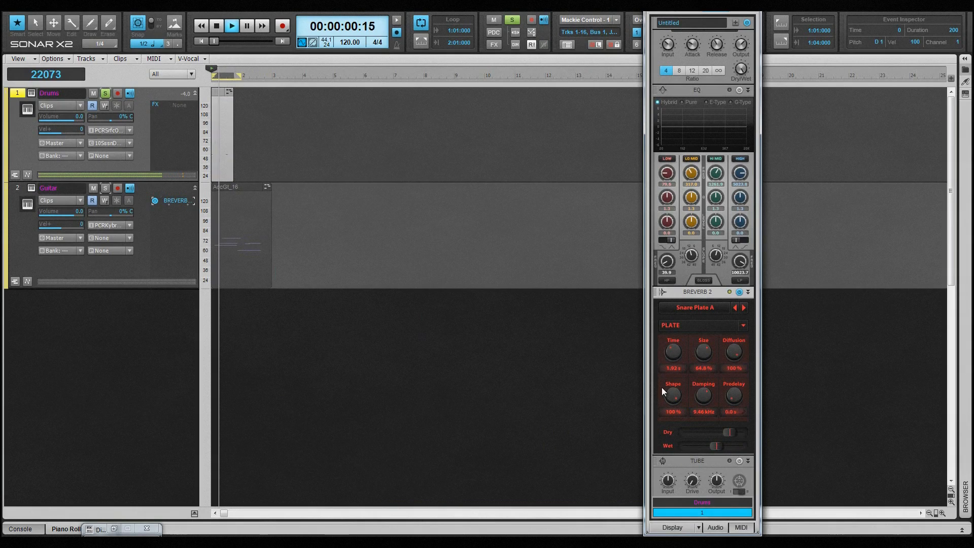
pyautogui.moveTo(672, 353); pyautogui.dragTo(671, 355)
# Step: Switch the module's algorithm to Inverse and nudge its Predelay knob
pyautogui.click(740, 323)
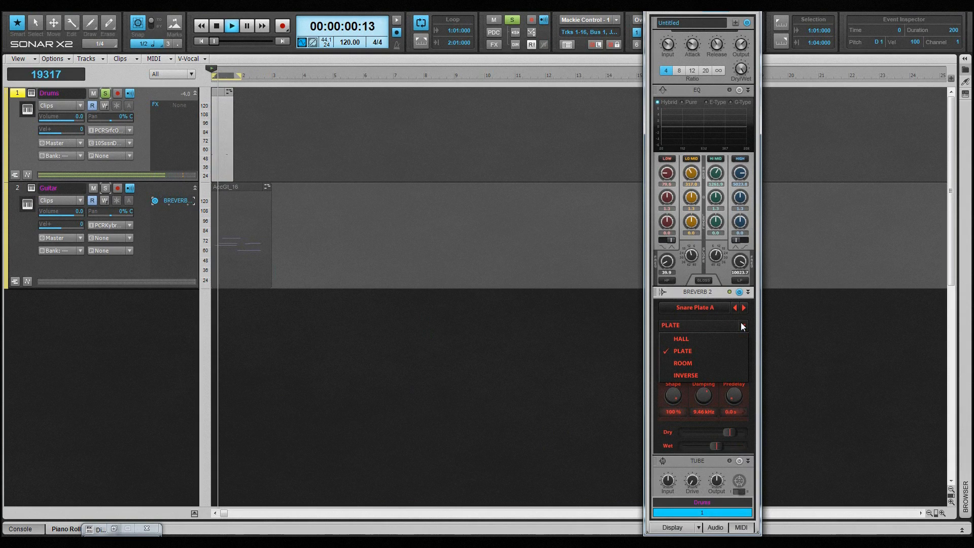
pyautogui.click(705, 375)
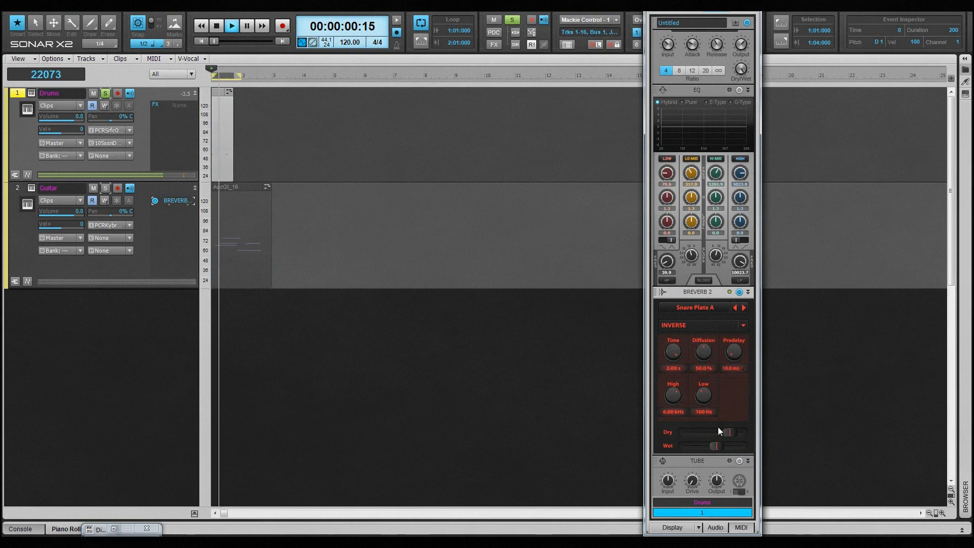
pyautogui.moveTo(717, 443)
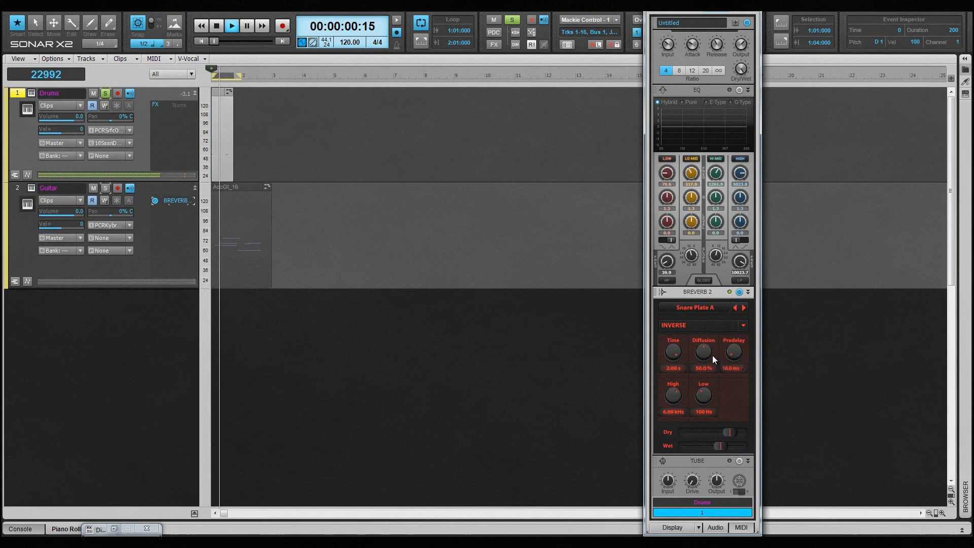
pyautogui.moveTo(731, 352); pyautogui.dragTo(732, 350)
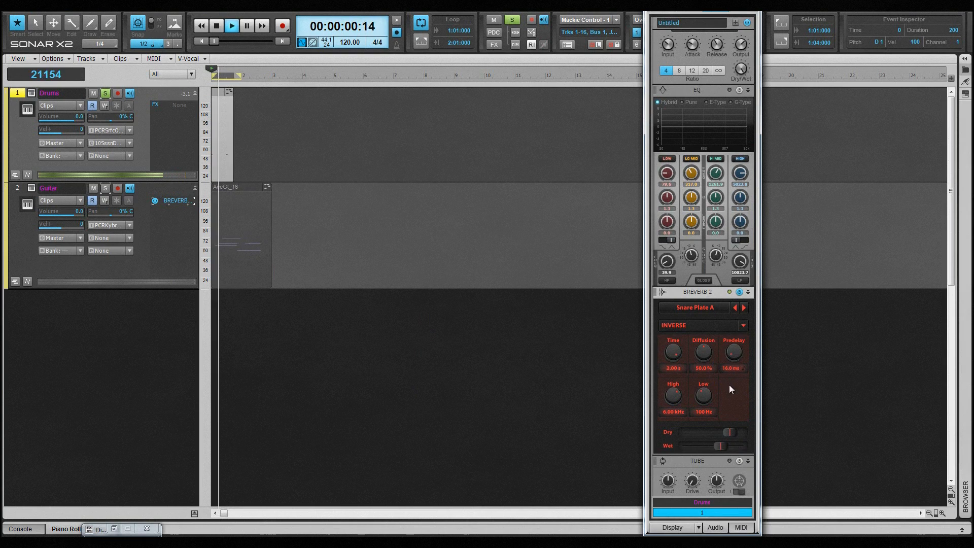
# Step: Switch the algorithm back to Plate and set Size to 50.0 %
pyautogui.click(743, 326)
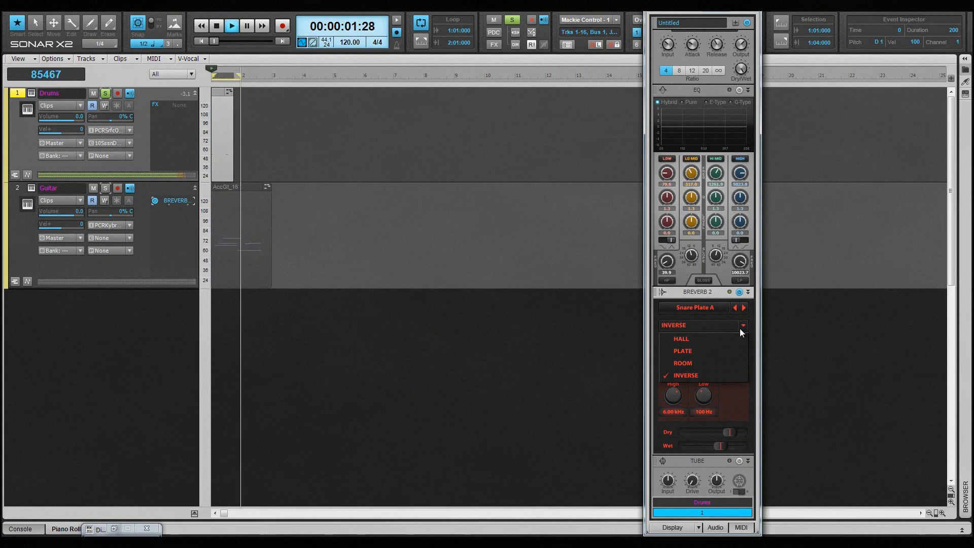
pyautogui.click(705, 350)
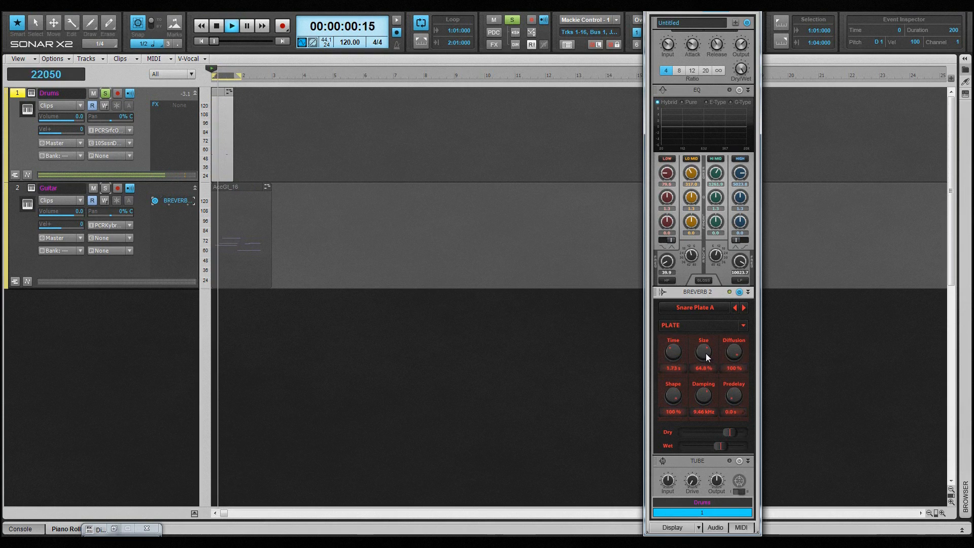
pyautogui.moveTo(702, 355); pyautogui.dragTo(702, 369)
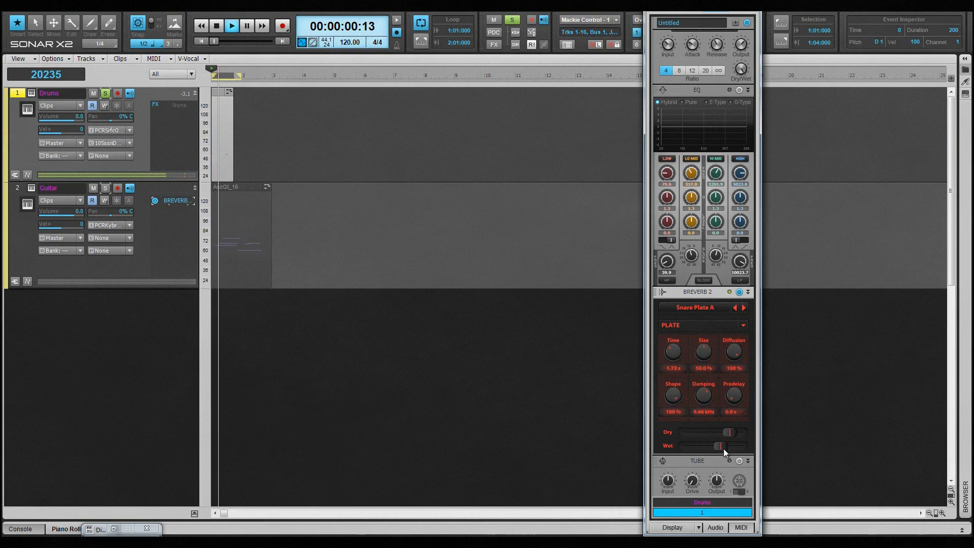
# Step: Lower the Wet fader slightly and stop playback
pyautogui.moveTo(722, 448); pyautogui.dragTo(714, 449)
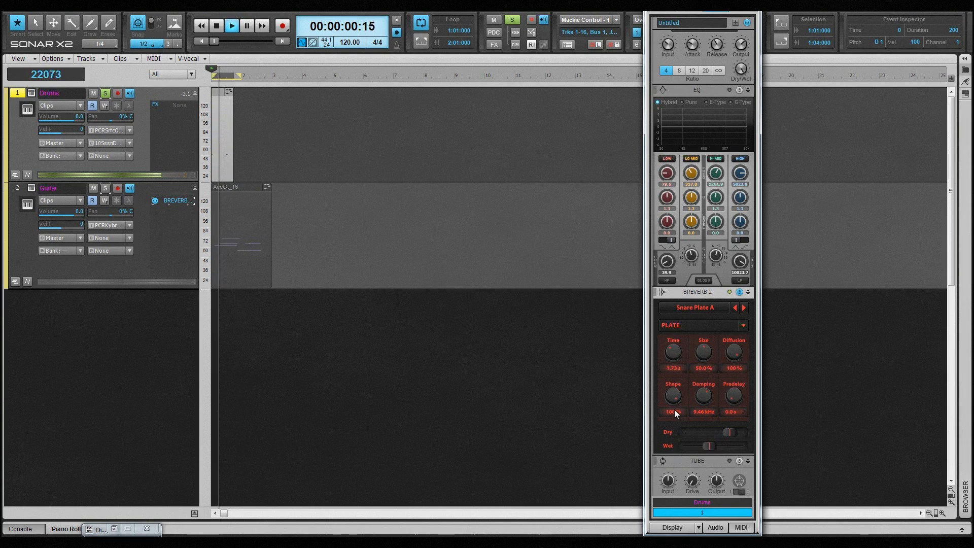
pyautogui.press('space')
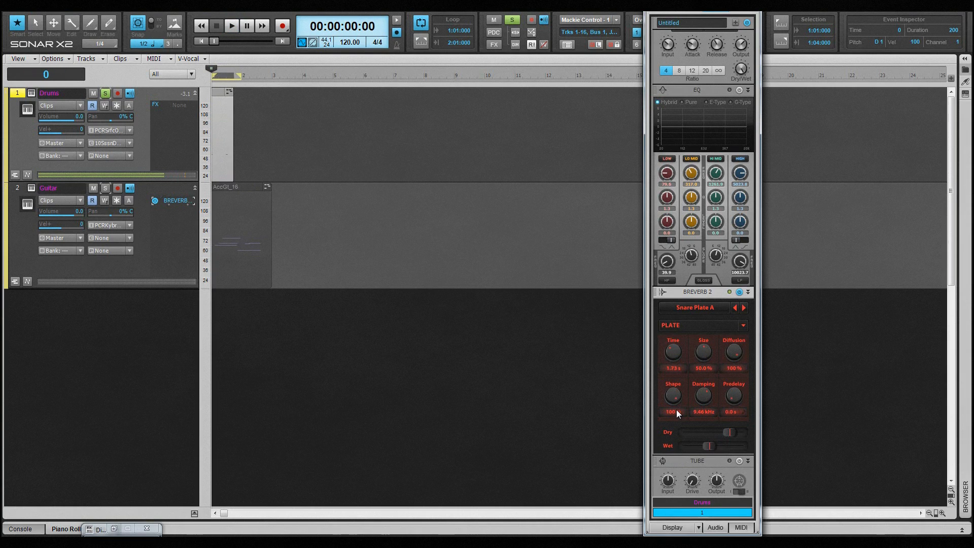